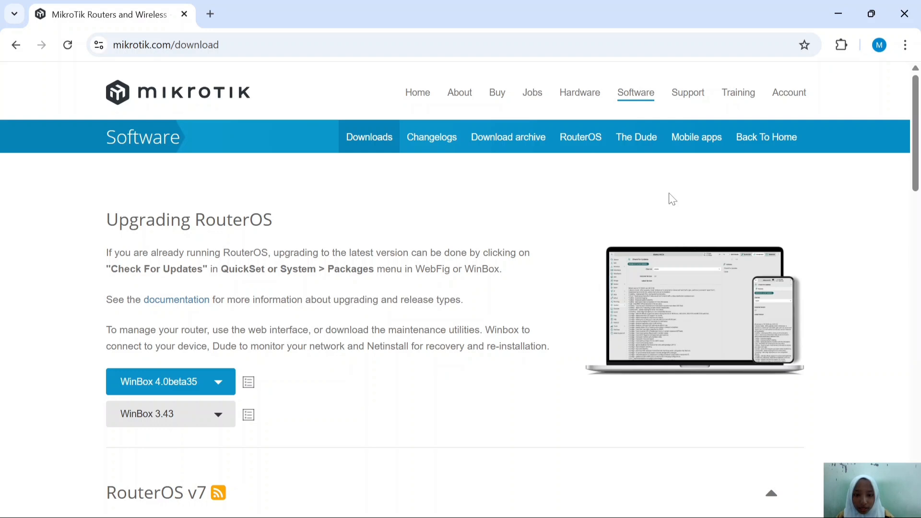
# Step: Scroll the MikroTik Downloads page past RouterOS v7 to the Cloud Hosted Router section
pyautogui.scroll(-7, 671, 199)
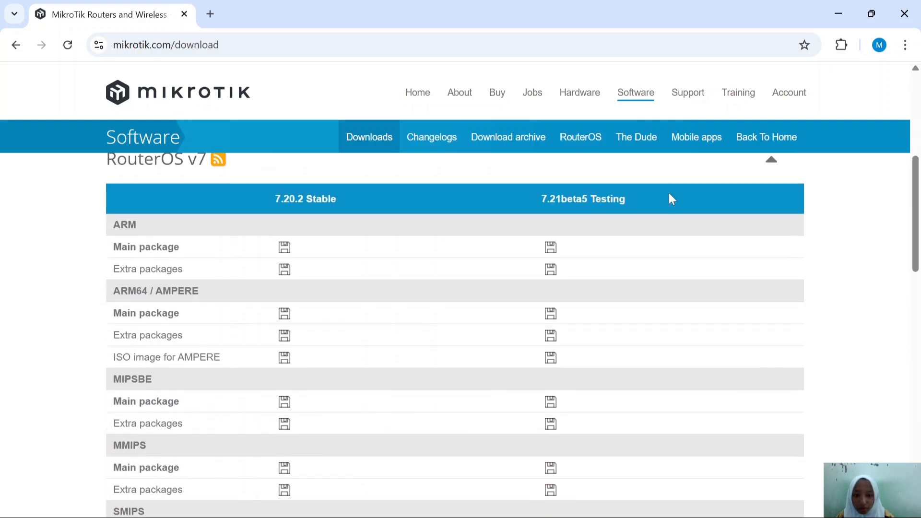
pyautogui.scroll(-10, 670, 199)
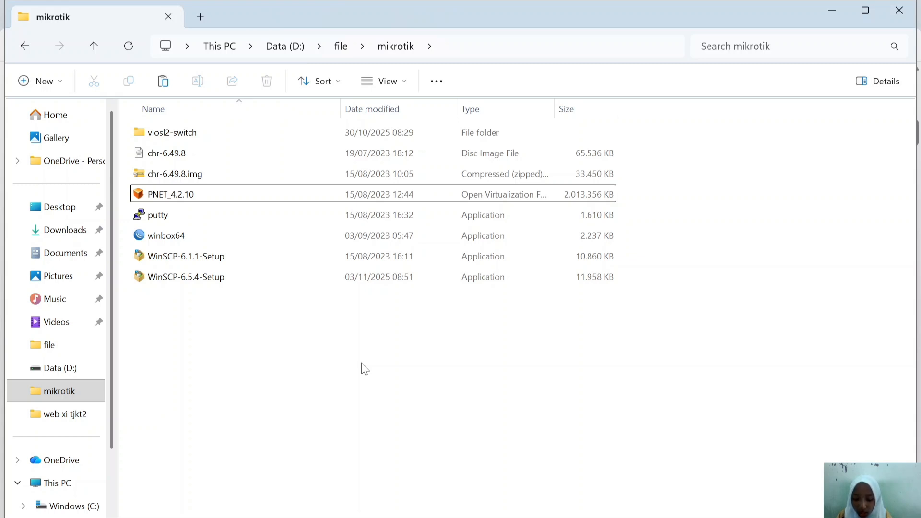
# Step: Open PNET_4.2.10.ova with VMware Workstation to begin importing the appliance
pyautogui.doubleClick(309, 196)
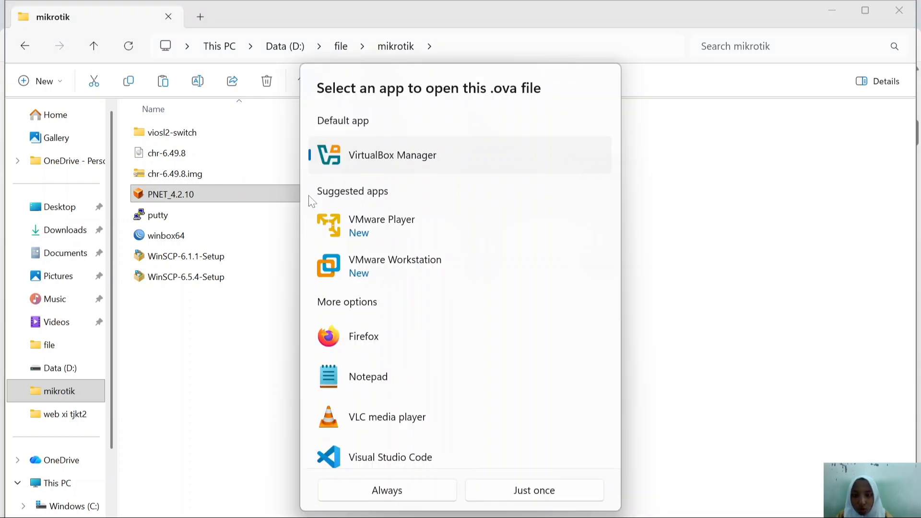
pyautogui.click(432, 273)
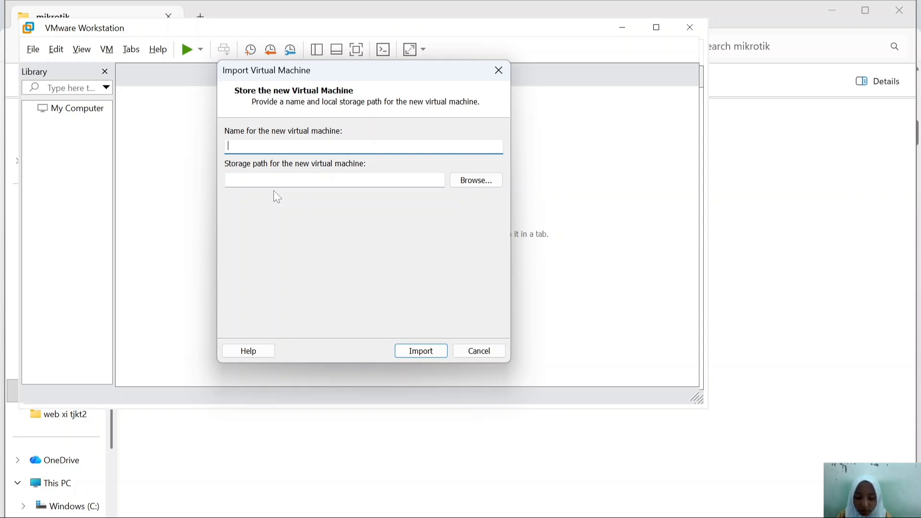
# Step: Import the appliance as 'PNET MITA' and log in to its console as root with the password
pyautogui.write('PNET MITA')
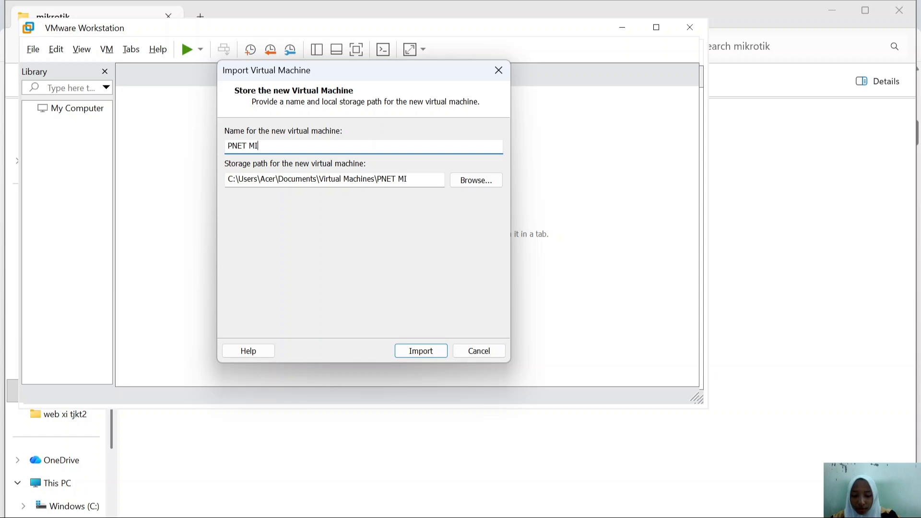
pyautogui.click(421, 351)
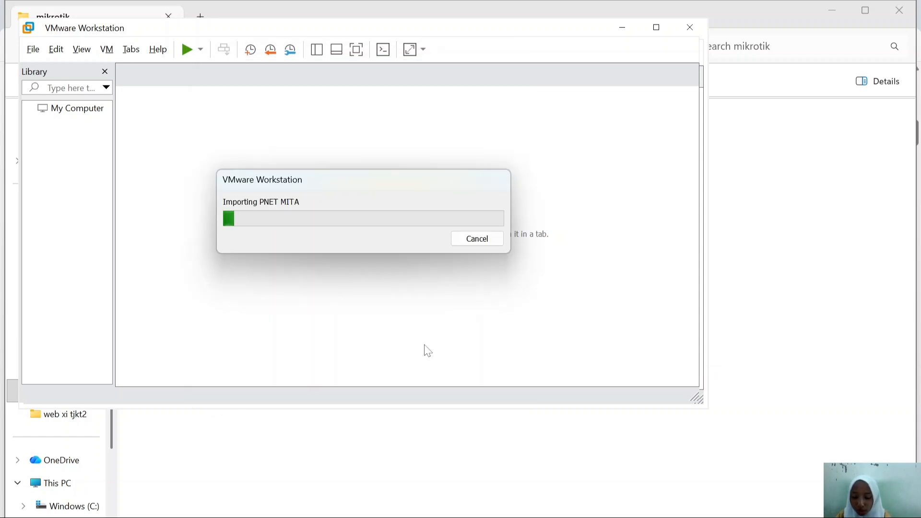
pyautogui.write('r')
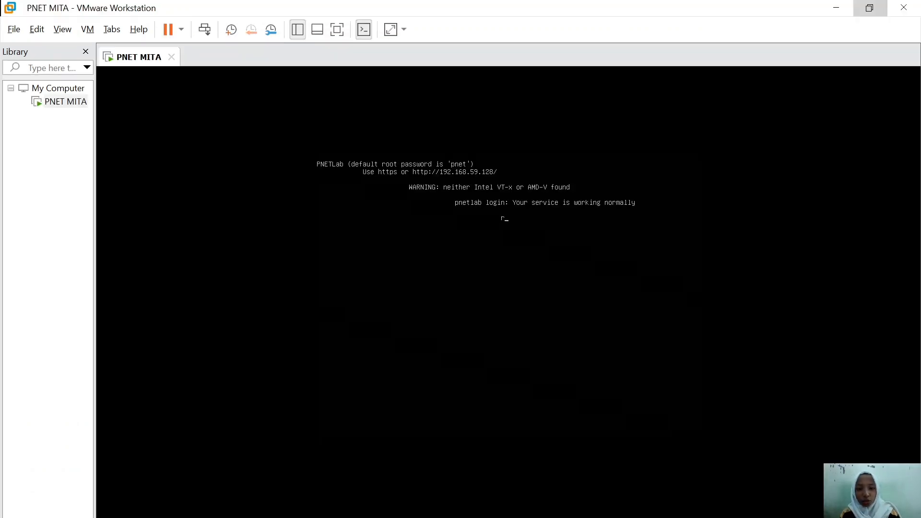
pyautogui.write('oot')
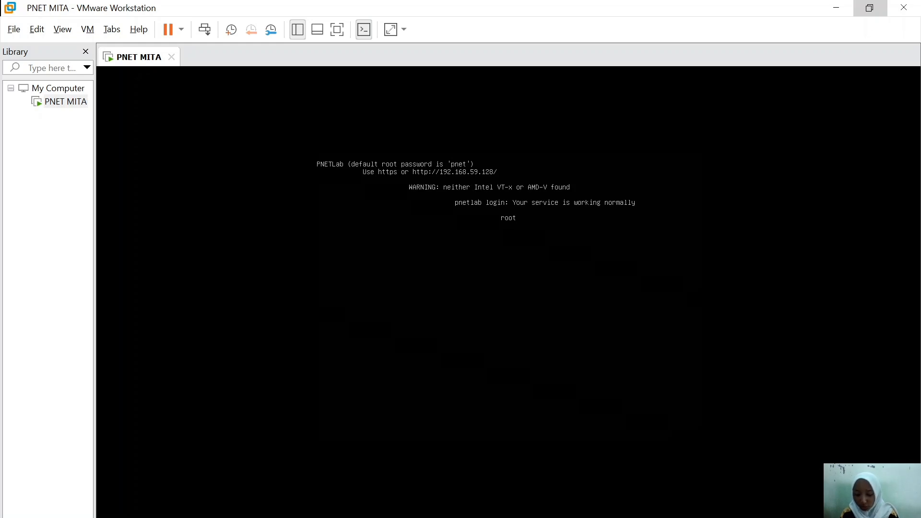
pyautogui.press('Return')
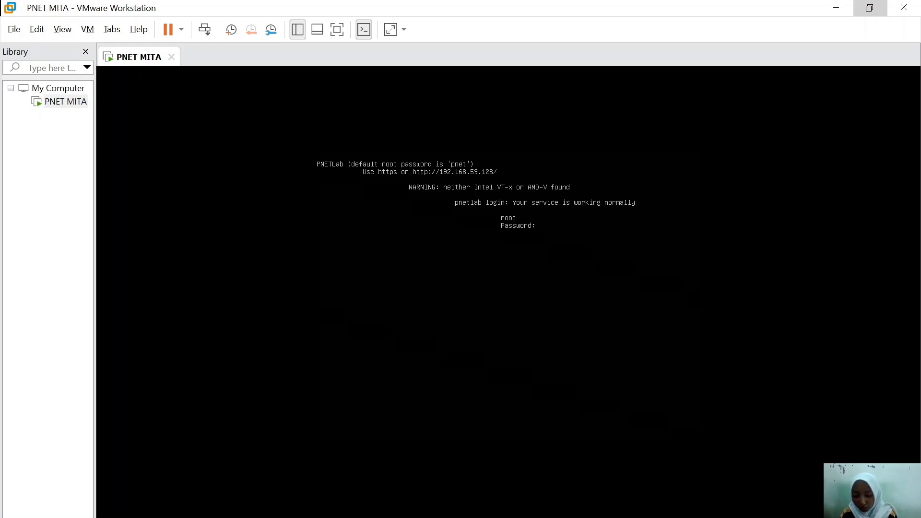
pyautogui.press('Return')
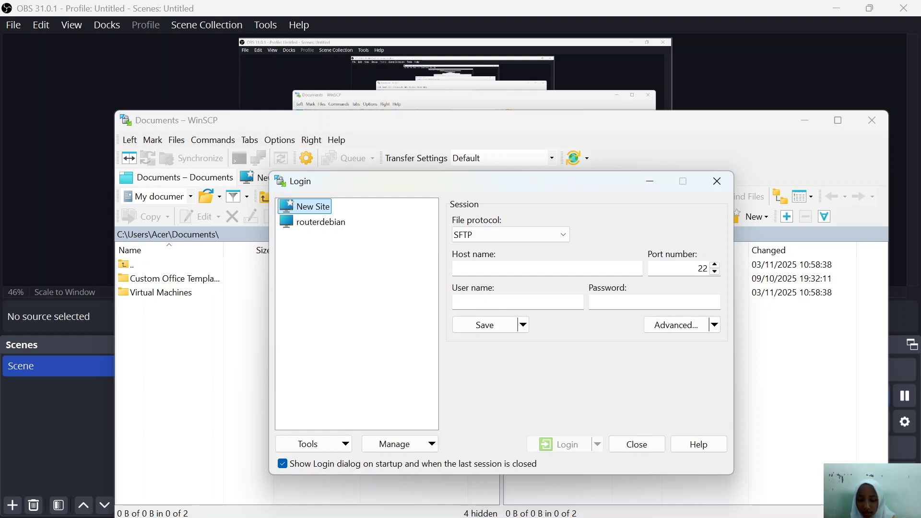
# Step: Fill the WinSCP login with protocol SCP, host 192.168.59.128, user root and the account password
pyautogui.click(530, 235)
pyautogui.click(530, 258)
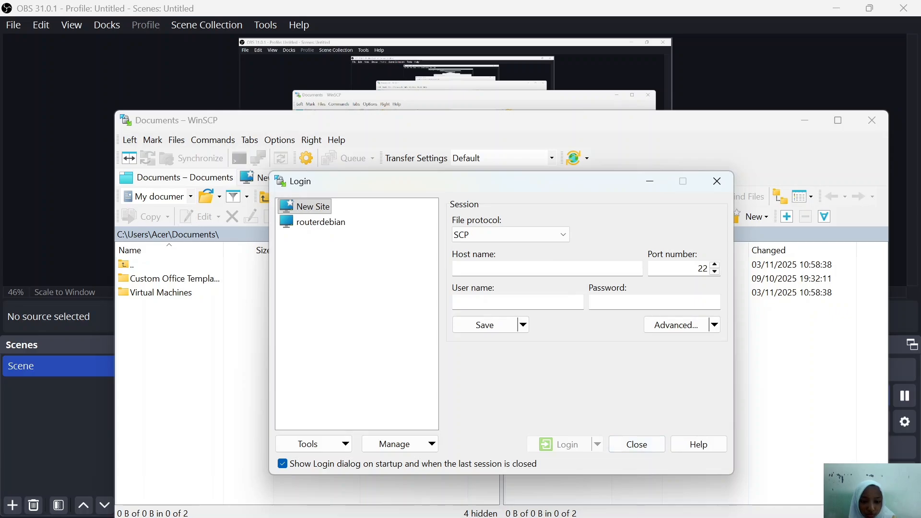
pyautogui.click(650, 447)
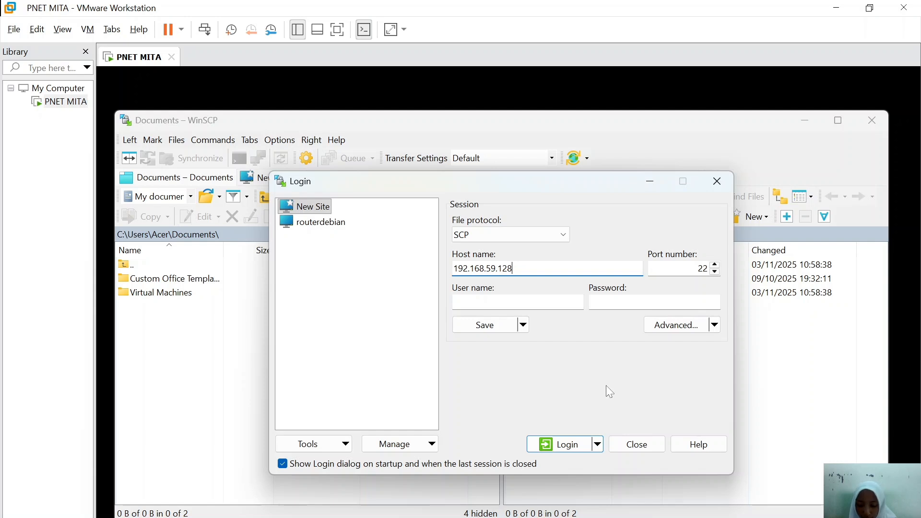
pyautogui.press('Tab')
pyautogui.press('Tab')
pyautogui.write('root')
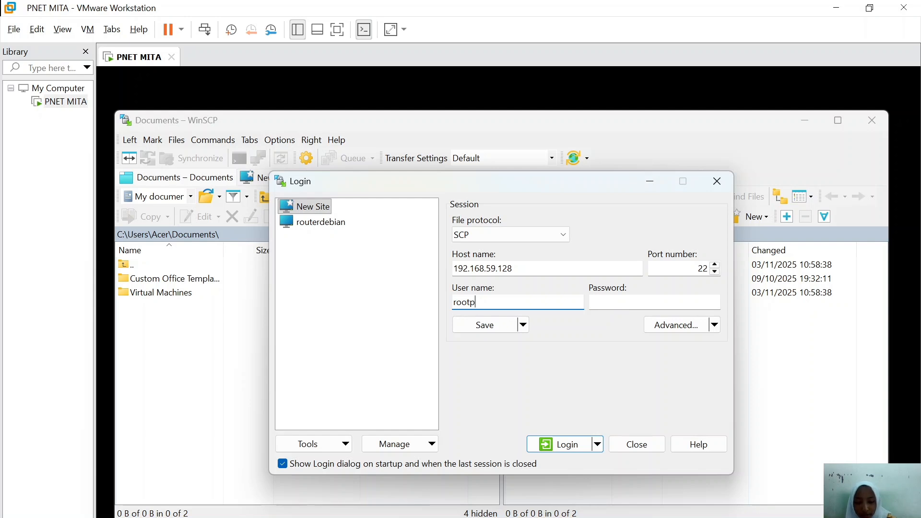
pyautogui.press('Tab')
pyautogui.write('root')
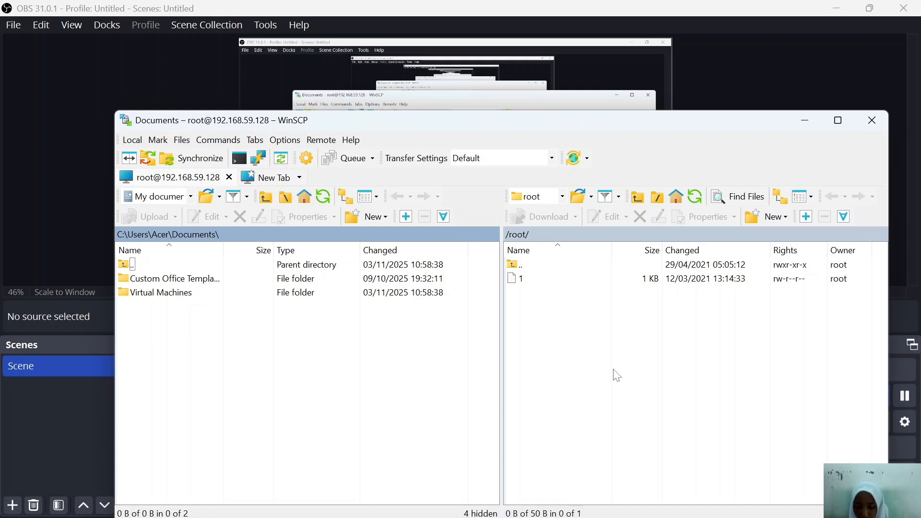
# Step: Browse the server to /opt/unetlab/addons/qemu and create a new directory there
pyautogui.doubleClick(541, 265)
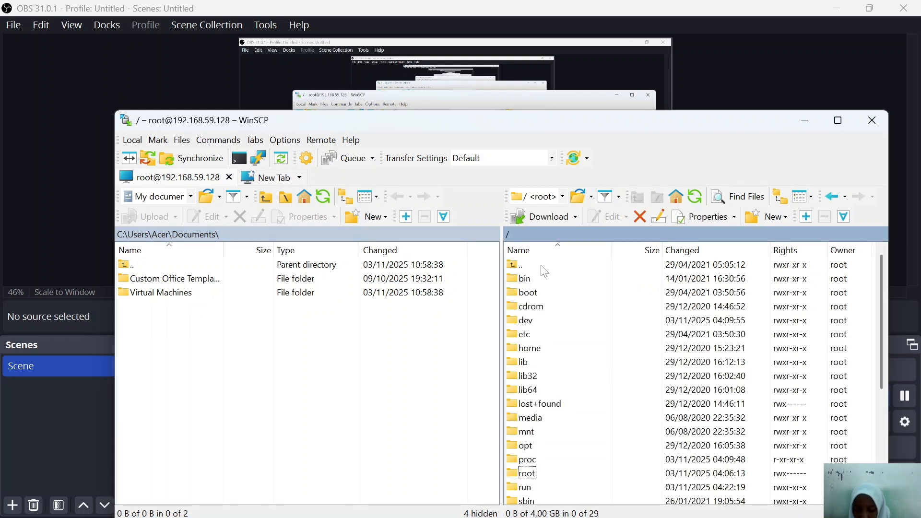
pyautogui.doubleClick(526, 445)
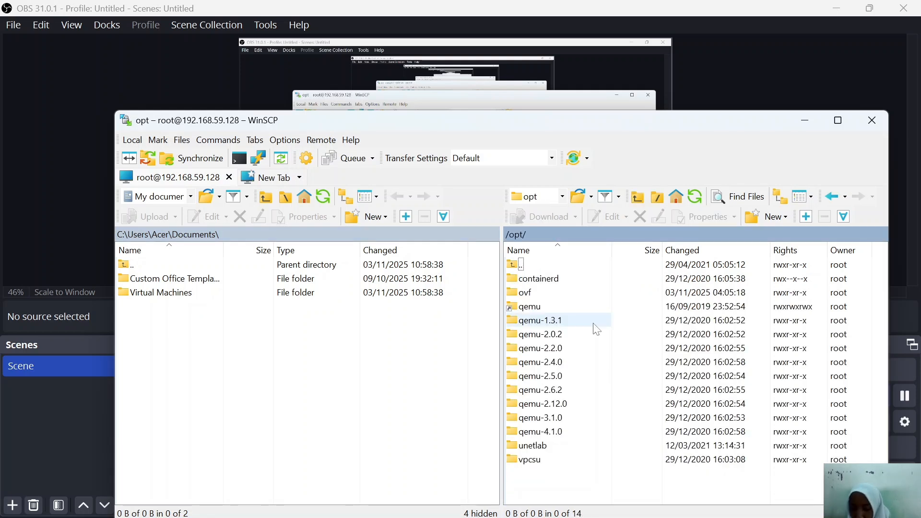
pyautogui.doubleClick(551, 446)
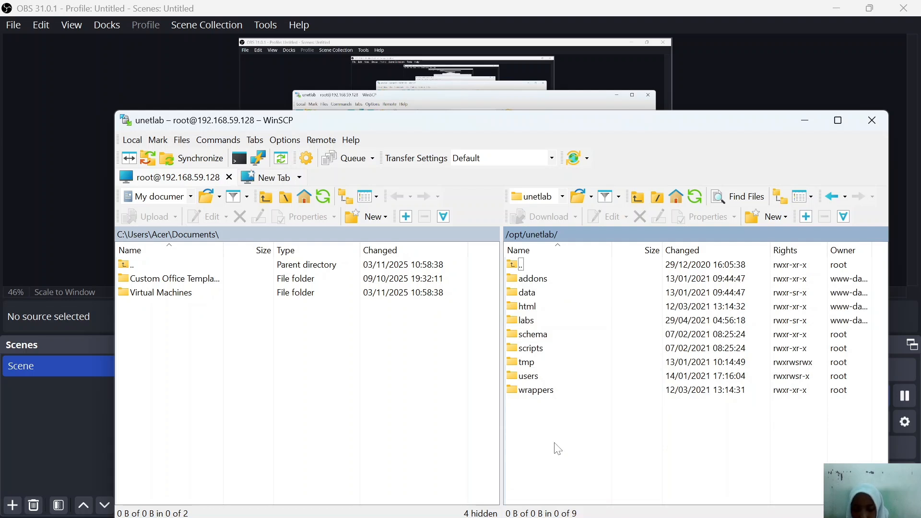
pyautogui.click(550, 283)
pyautogui.doubleClick(554, 283)
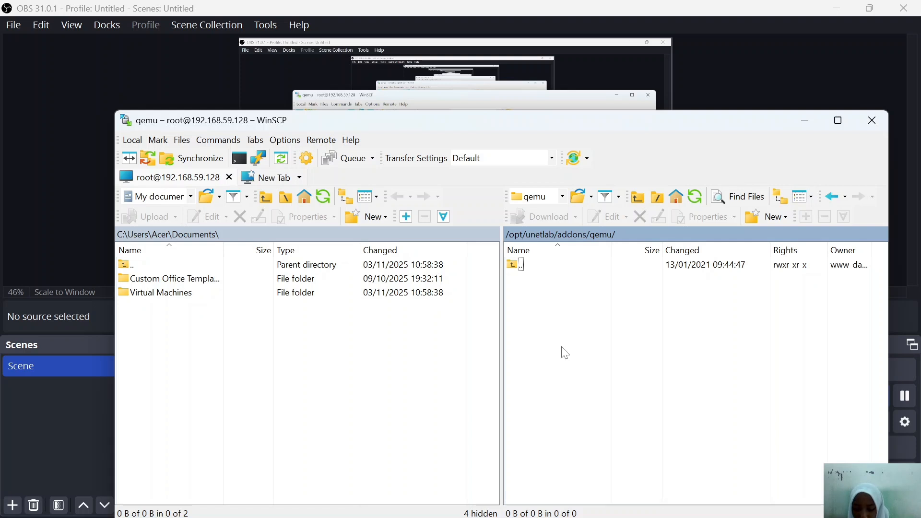
pyautogui.rightClick(557, 286)
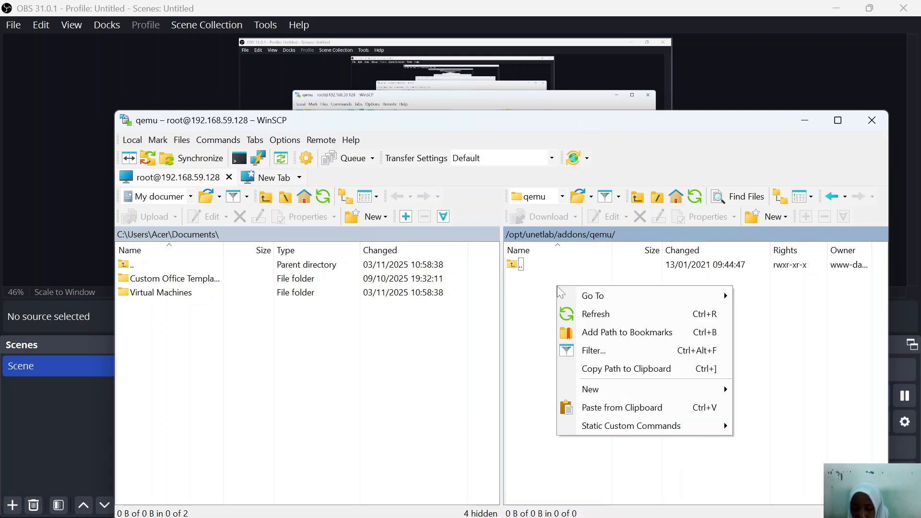
pyautogui.click(772, 411)
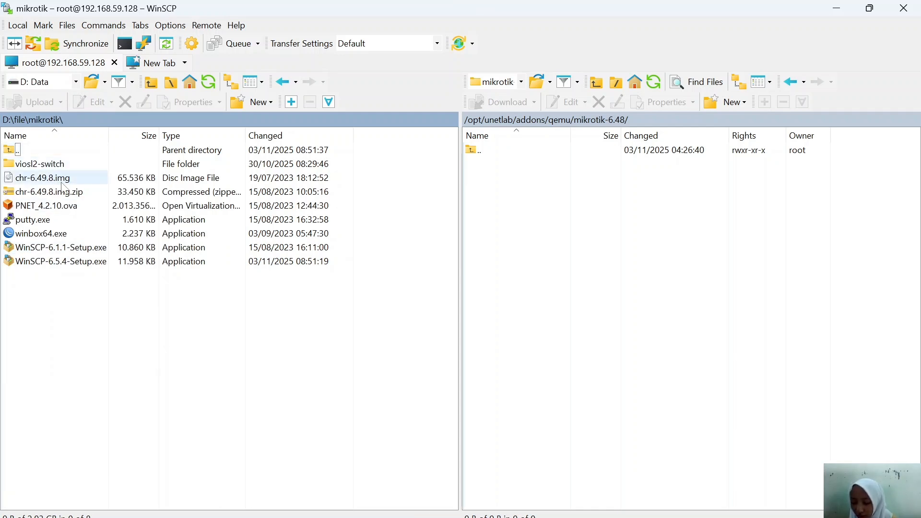
# Step: Upload chr-6.49.8.img from the local mikrotik folder into the remote mikrotik-6.48 folder
pyautogui.rightClick(80, 181)
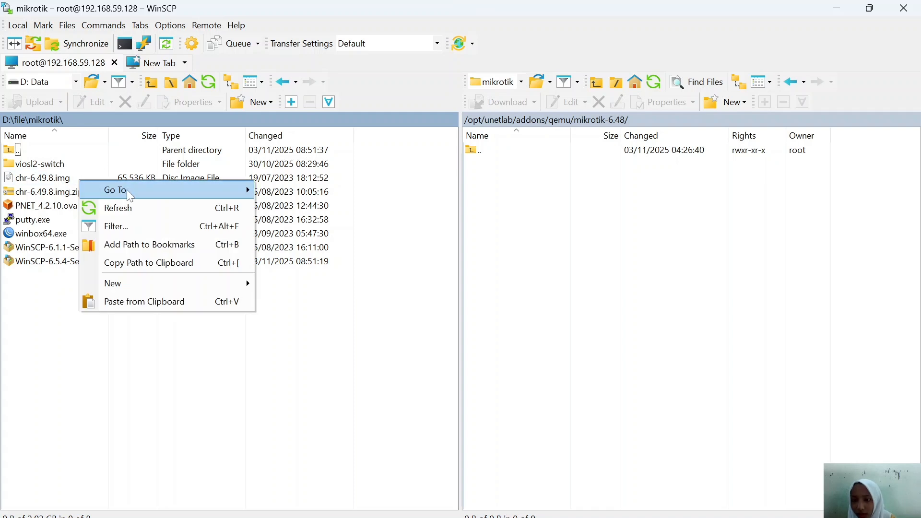
pyautogui.rightClick(77, 178)
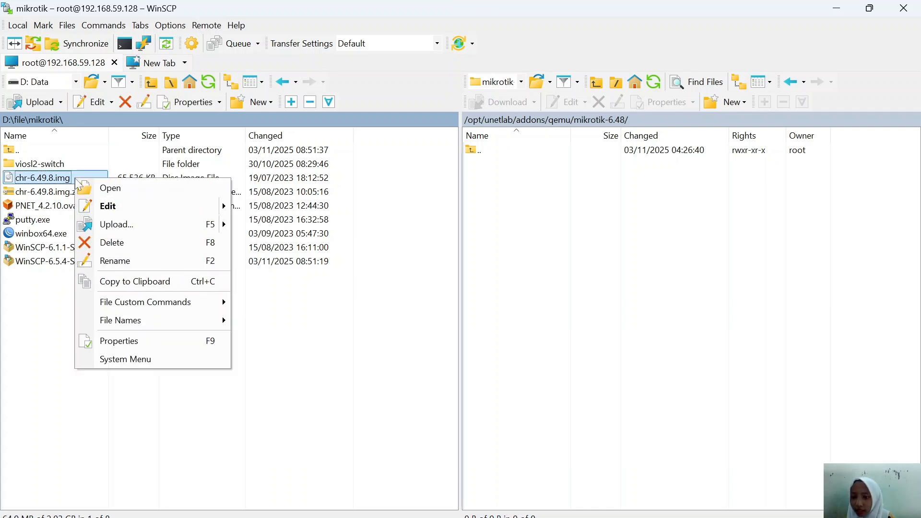
pyautogui.click(119, 223)
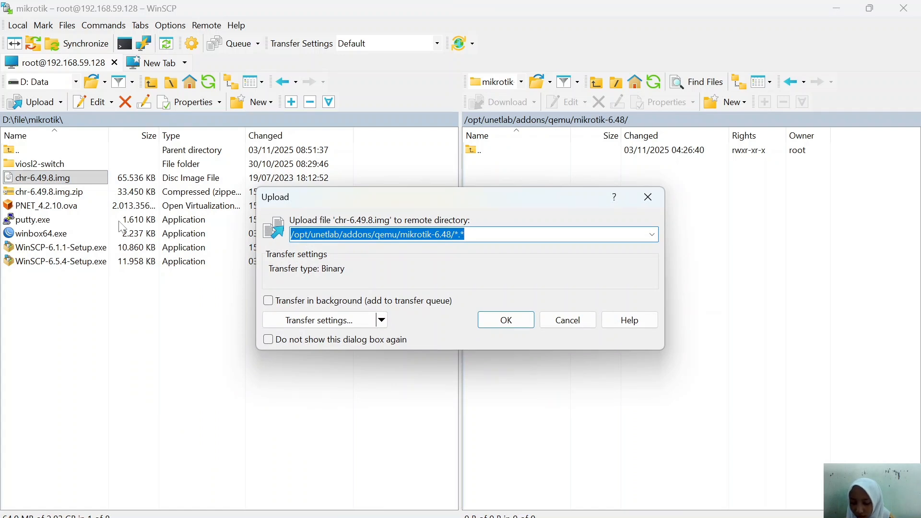
pyautogui.click(503, 321)
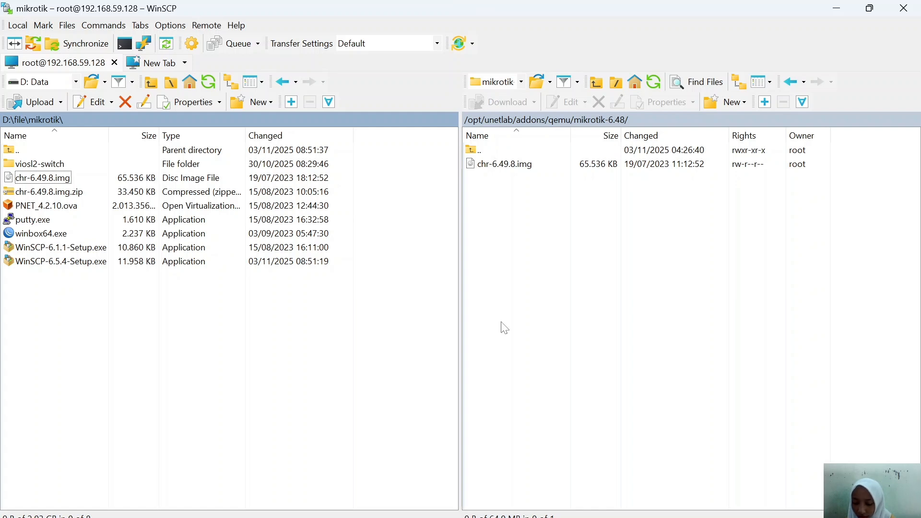
pyautogui.rightClick(551, 164)
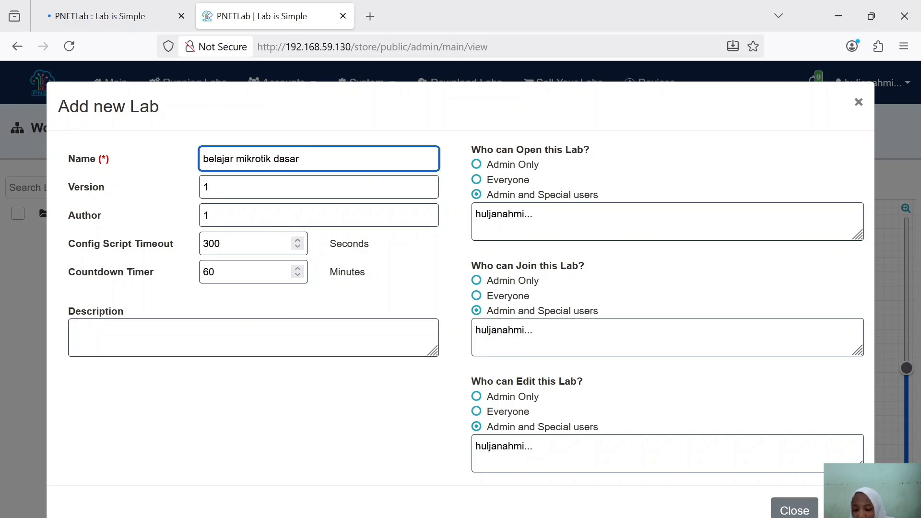
# Step: Create the 'belajar mikrotik dasar' lab and add a MikroTik RouterOS node named Mikrotik
pyautogui.press('Return')
pyautogui.rightClick(290, 223)
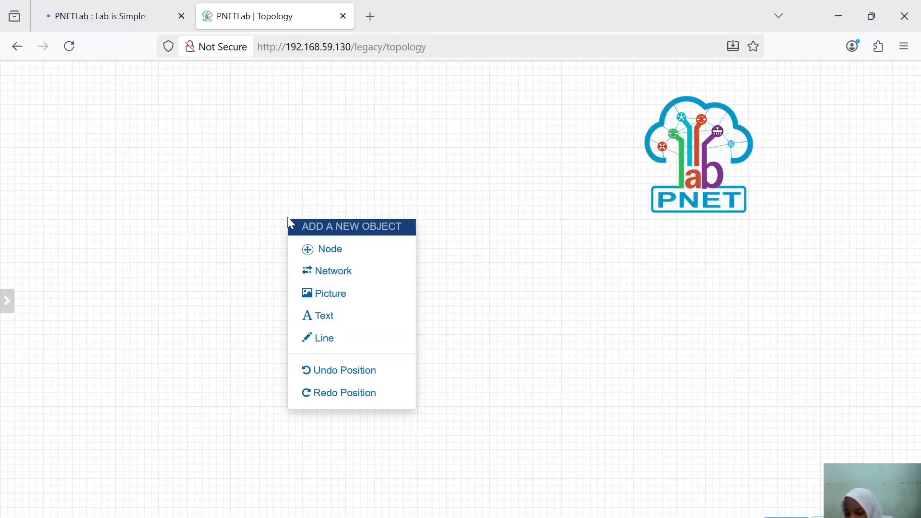
pyautogui.click(326, 250)
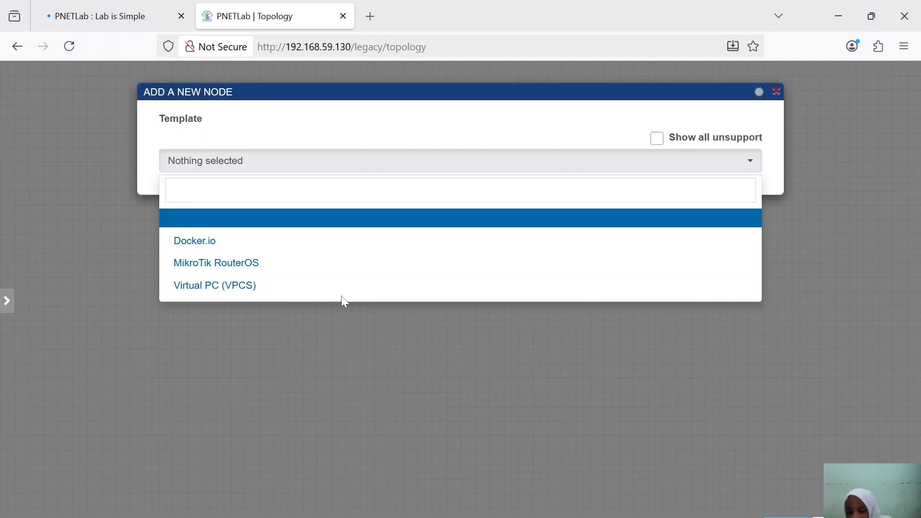
pyautogui.click(267, 263)
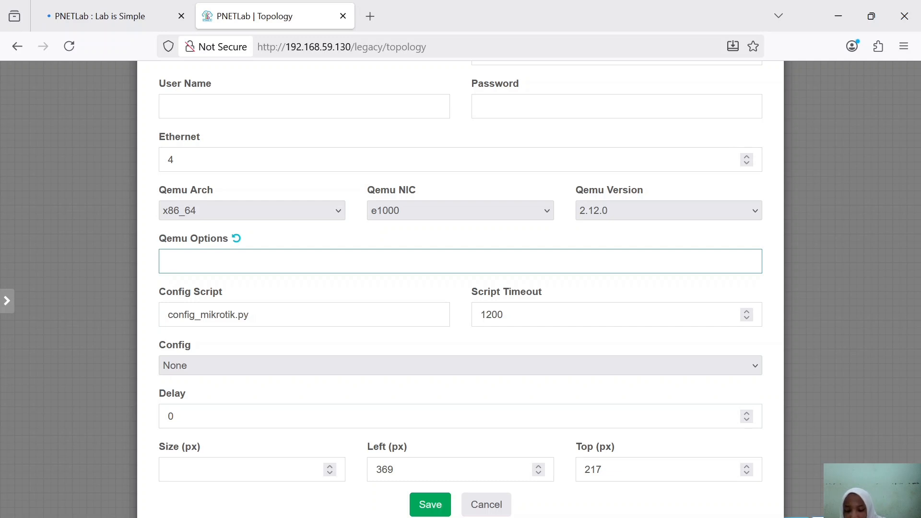
pyautogui.click(454, 495)
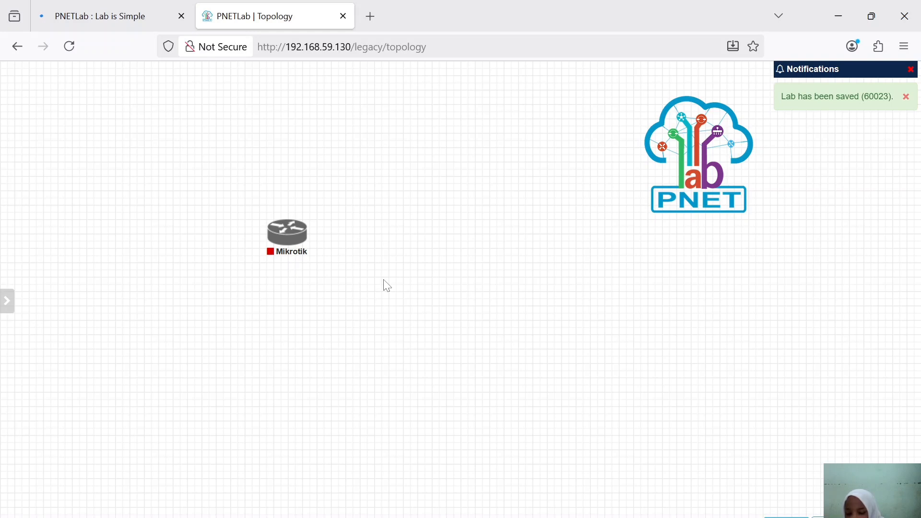
# Step: Add a bridge network named ISP at Top position 138, above the Mikrotik router
pyautogui.rightClick(386, 297)
pyautogui.click(458, 360)
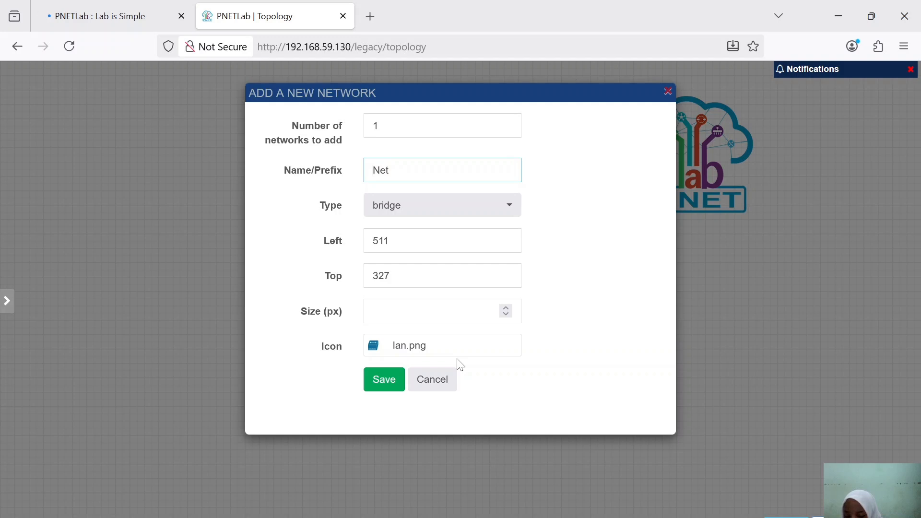
pyautogui.write('ISP')
pyautogui.click(511, 210)
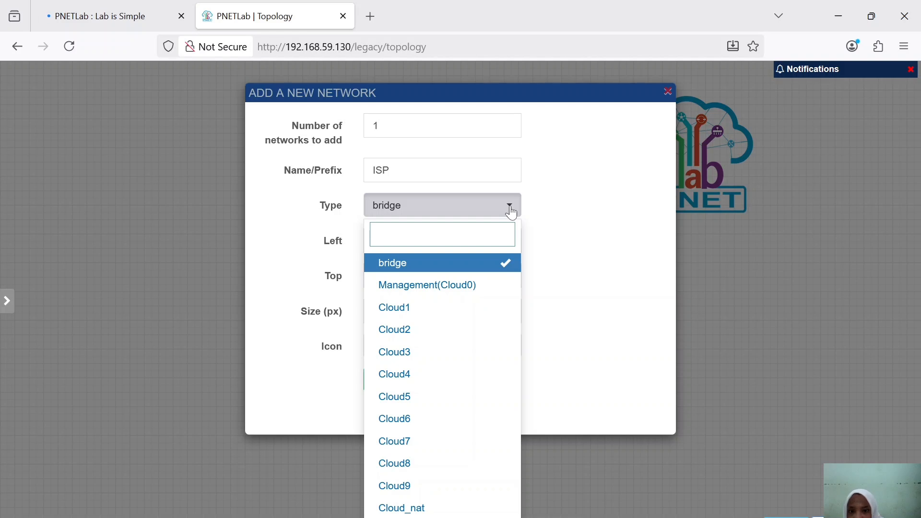
pyautogui.press('Tab')
pyautogui.press('Tab')
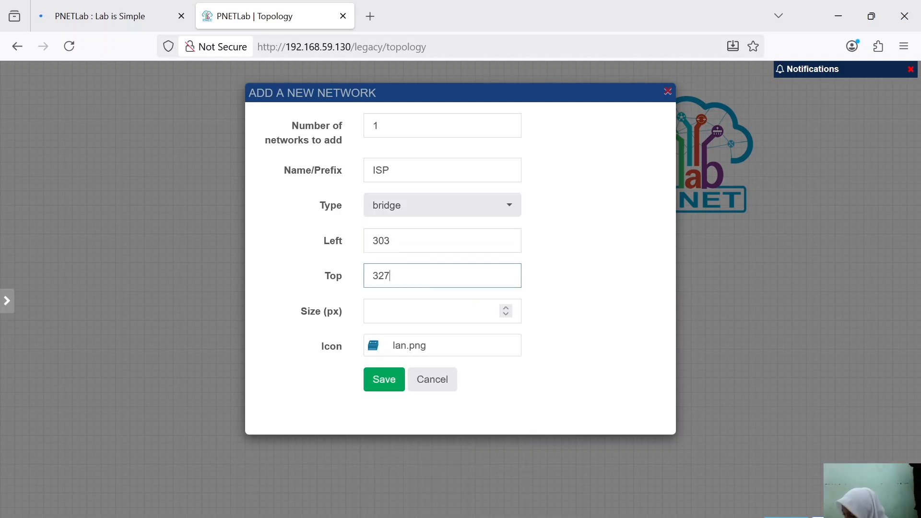
pyautogui.press('BackSpace')
pyautogui.press('BackSpace')
pyautogui.press('BackSpace')
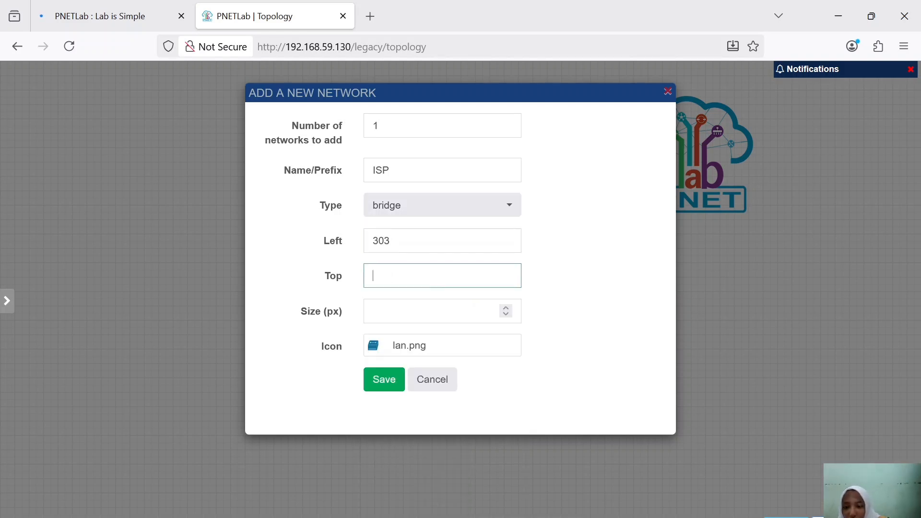
pyautogui.write('13')
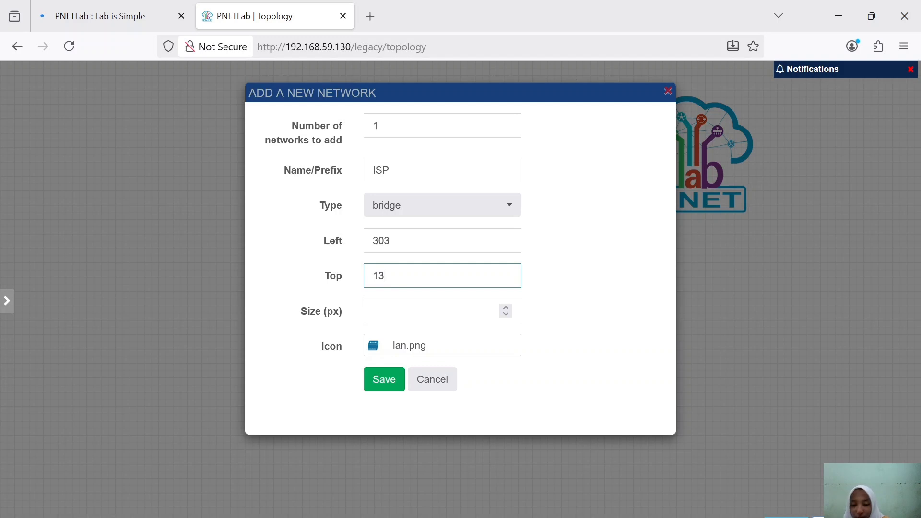
pyautogui.write('8')
pyautogui.click(382, 379)
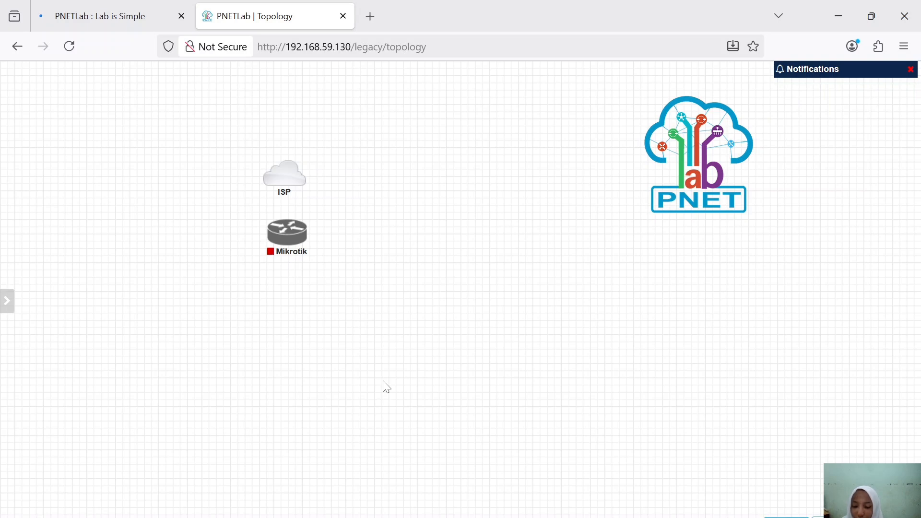
# Step: Connect the Mikrotik router's eth1 interface to the ISP network
pyautogui.moveTo(251, 240); pyautogui.dragTo(474, 248)
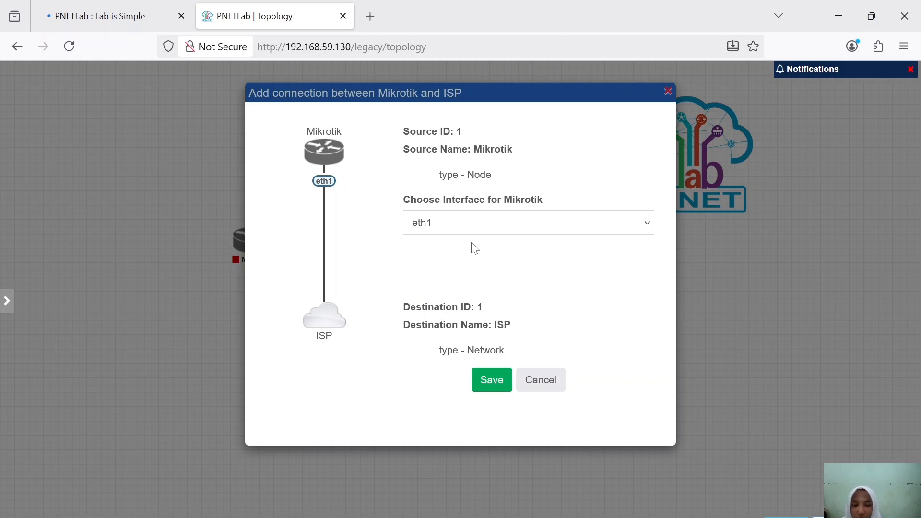
pyautogui.click(502, 384)
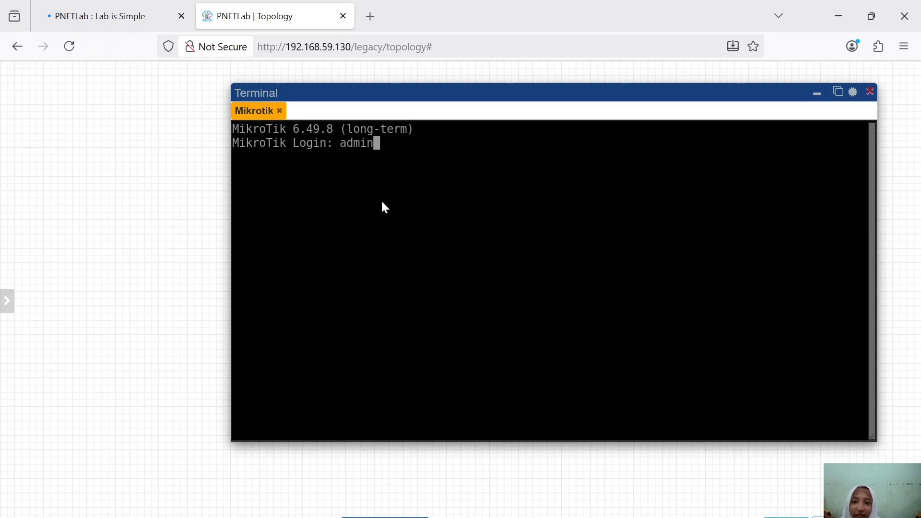
# Step: Log in to the Mikrotik console, decline the license, skip the password, then run /ip address print
pyautogui.press('Return')
pyautogui.press('Return')
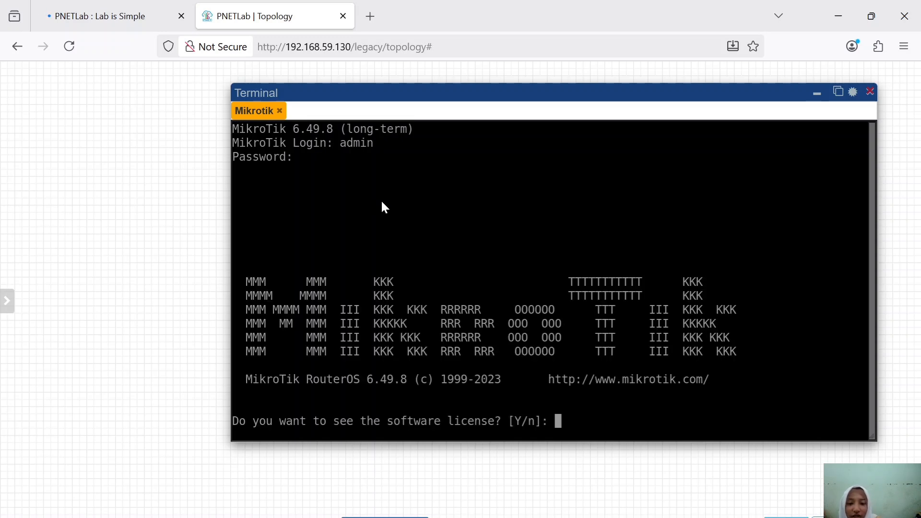
pyautogui.write('n')
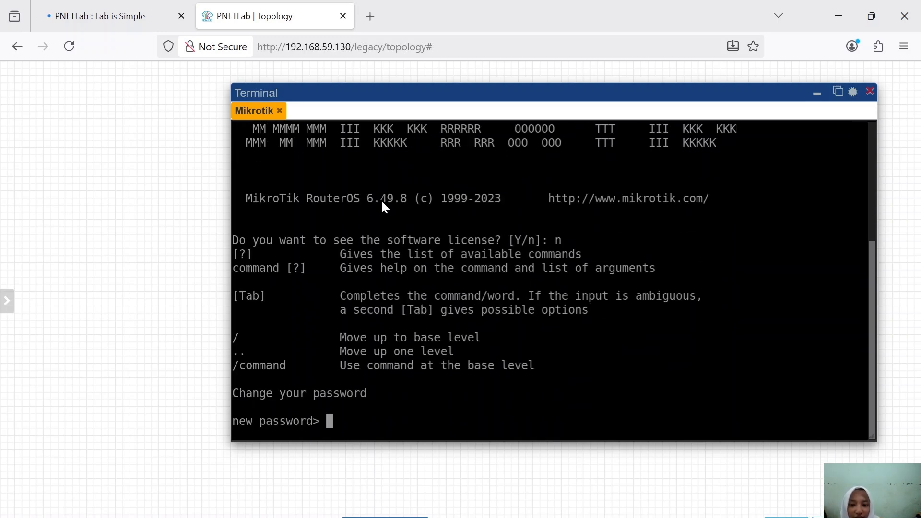
pyautogui.press('Return')
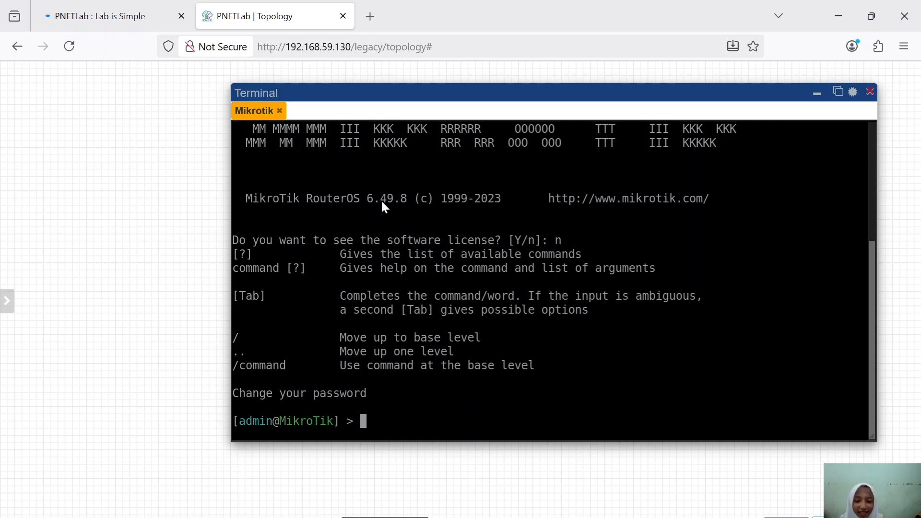
pyautogui.write('/i')
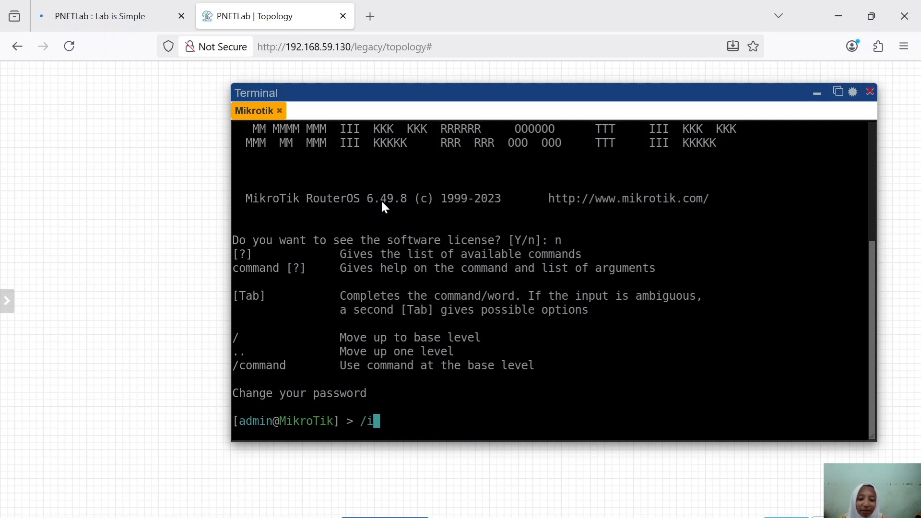
pyautogui.write('p address')
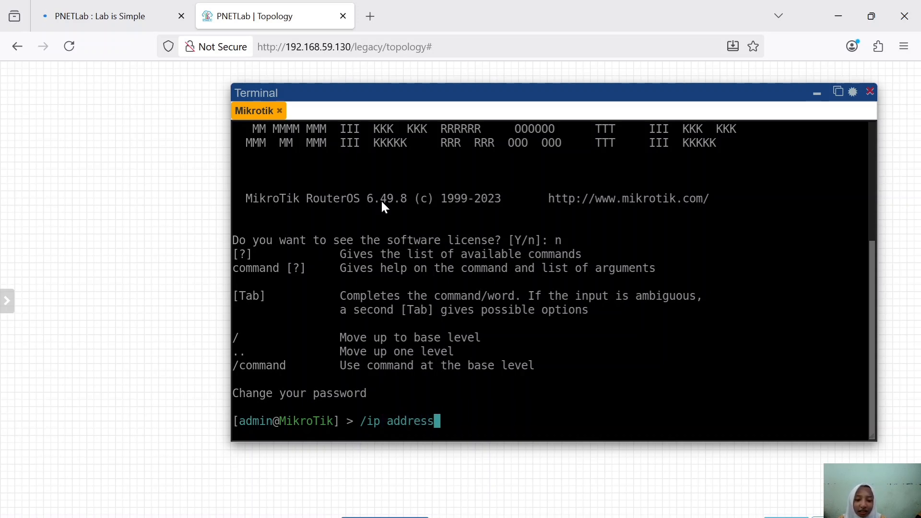
pyautogui.write(' print')
pyautogui.press('Return')
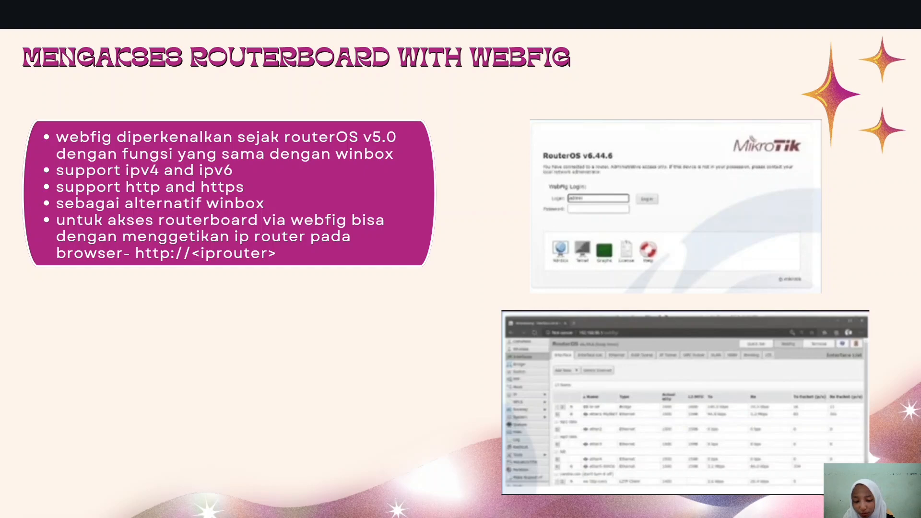
# Step: In WinBox, inspect the 192.168.59.131/24 ether1 entry under IP > Addresses, then return to the browser
pyautogui.hotkey('alt', 'Tab')
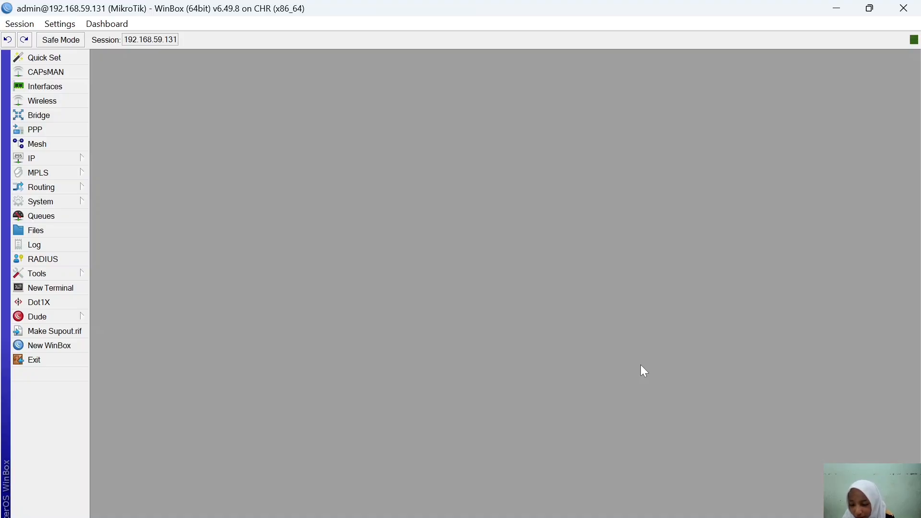
pyautogui.click(58, 158)
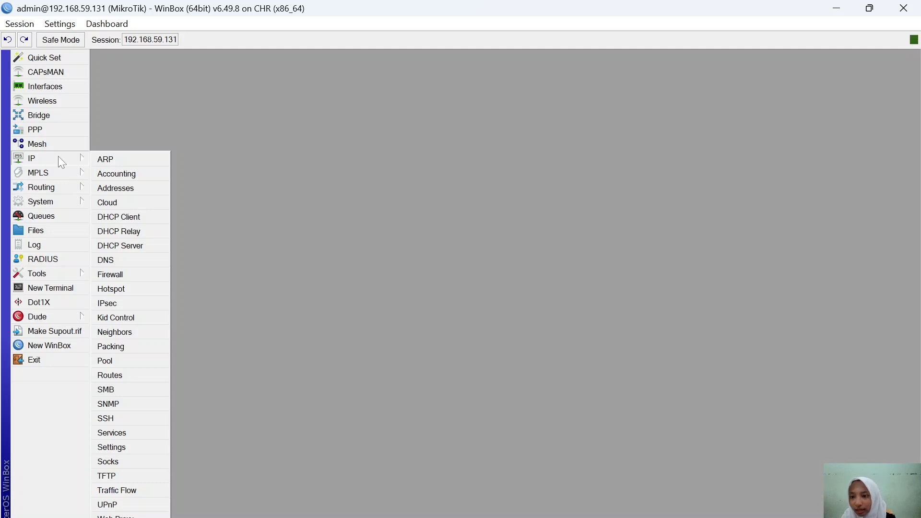
pyautogui.click(120, 187)
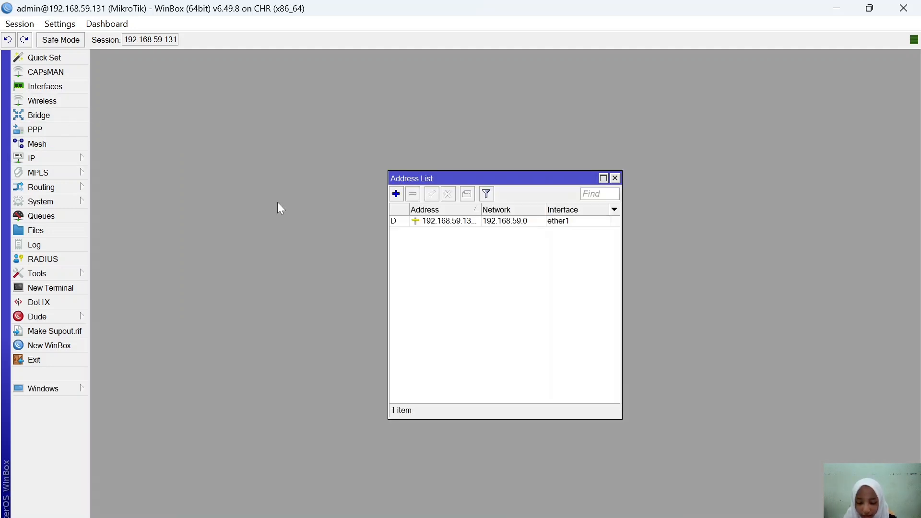
pyautogui.click(474, 221)
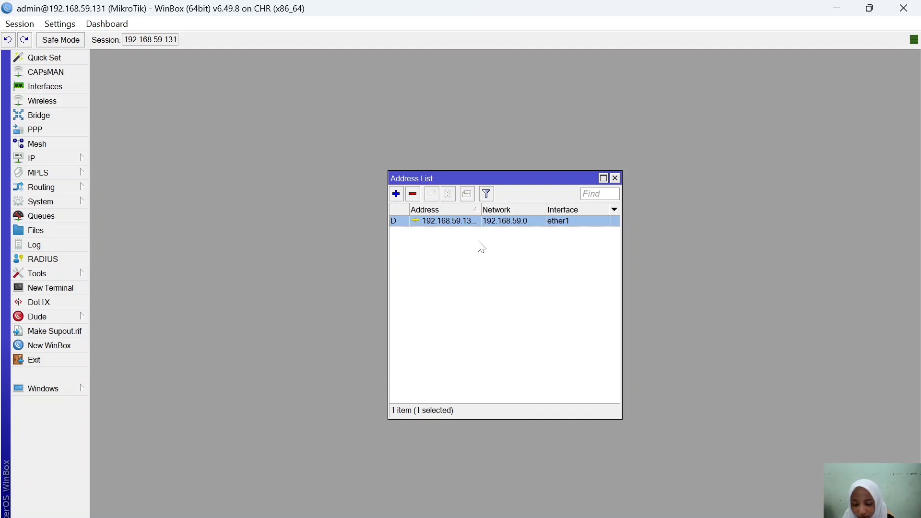
pyautogui.doubleClick(504, 221)
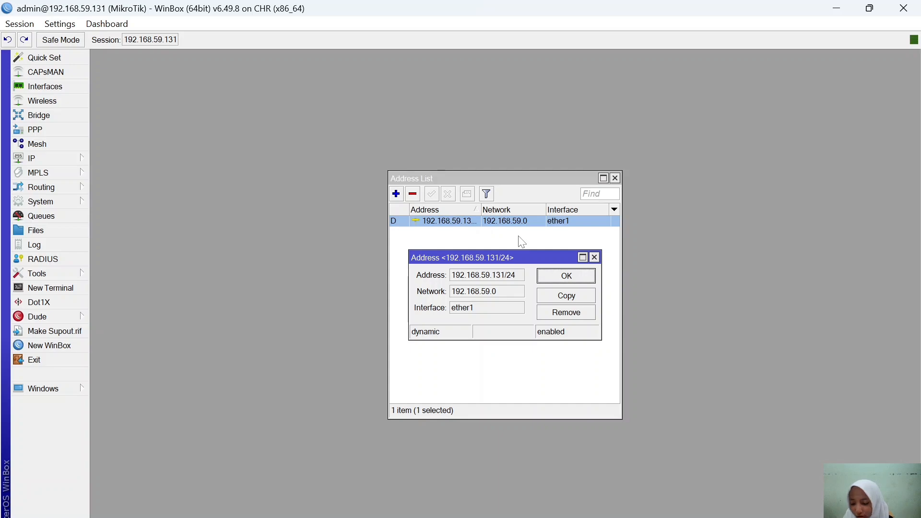
pyautogui.hotkey('alt', 'Tab')
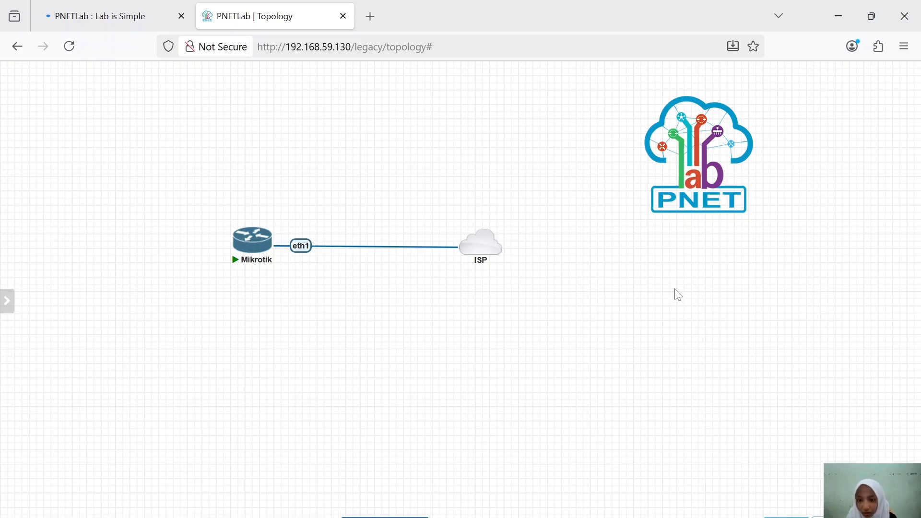
# Step: Open a new browser tab for the router's Webfig page
pyautogui.click(371, 17)
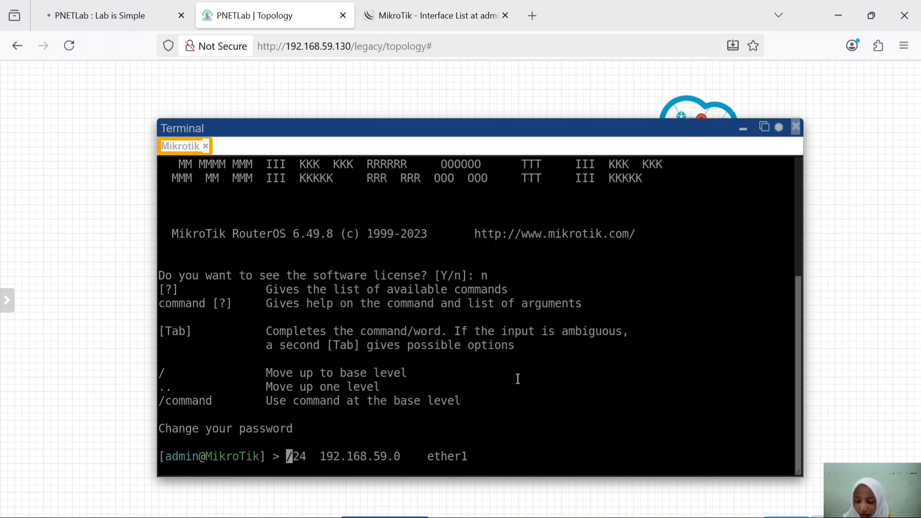
# Step: Print the router's IP services list (telnet 23, ftp 21, ssh 22, winbox 8291) via ip service
pyautogui.press('BackSpace')
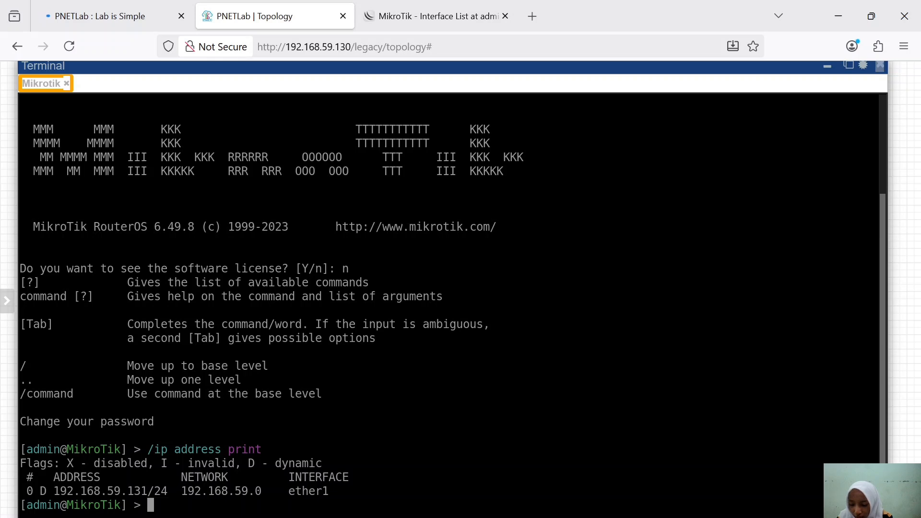
pyautogui.write('ip')
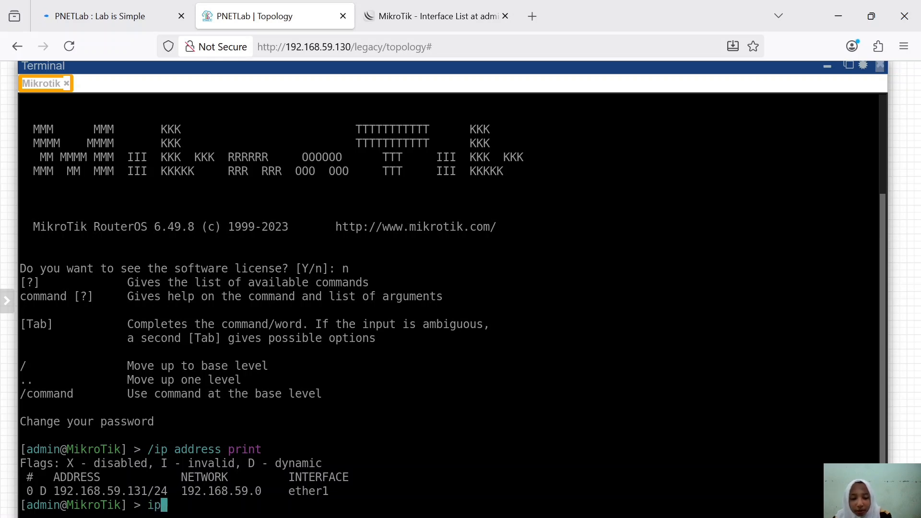
pyautogui.press('Return')
pyautogui.write('service')
pyautogui.press('Return')
pyautogui.write('print')
pyautogui.press('Return')
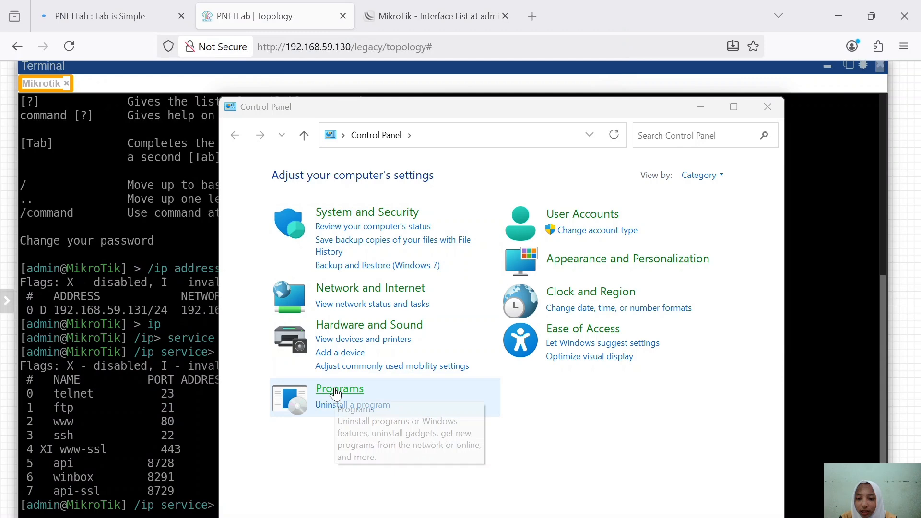
# Step: Enable the Telnet Client feature through Programs and Features' Windows features list
pyautogui.click(336, 393)
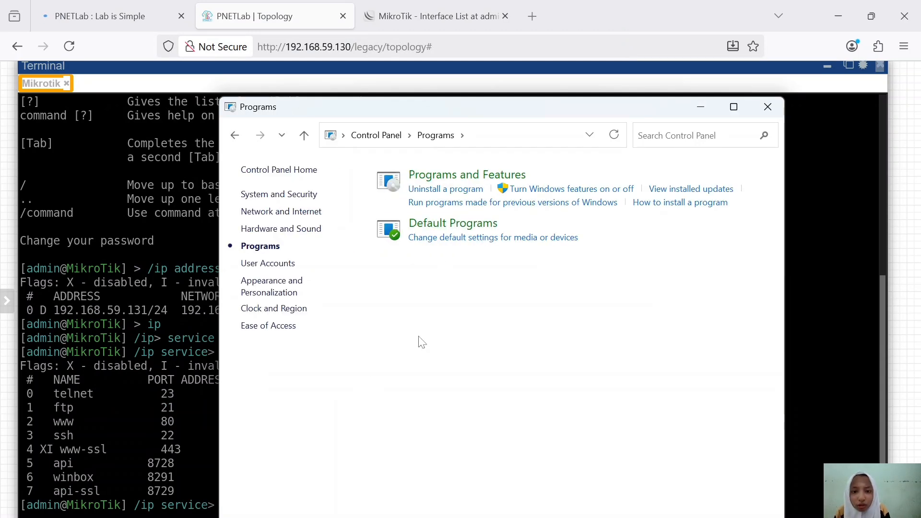
pyautogui.click(458, 189)
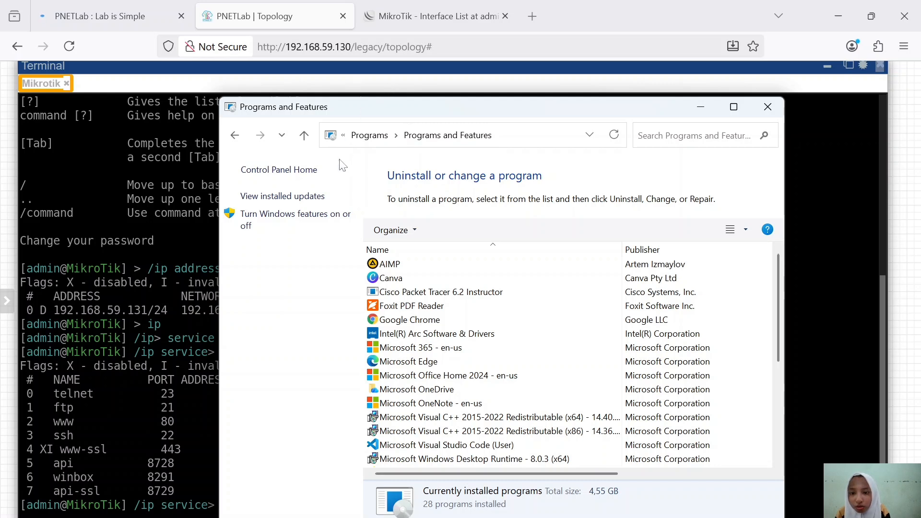
pyautogui.click(329, 216)
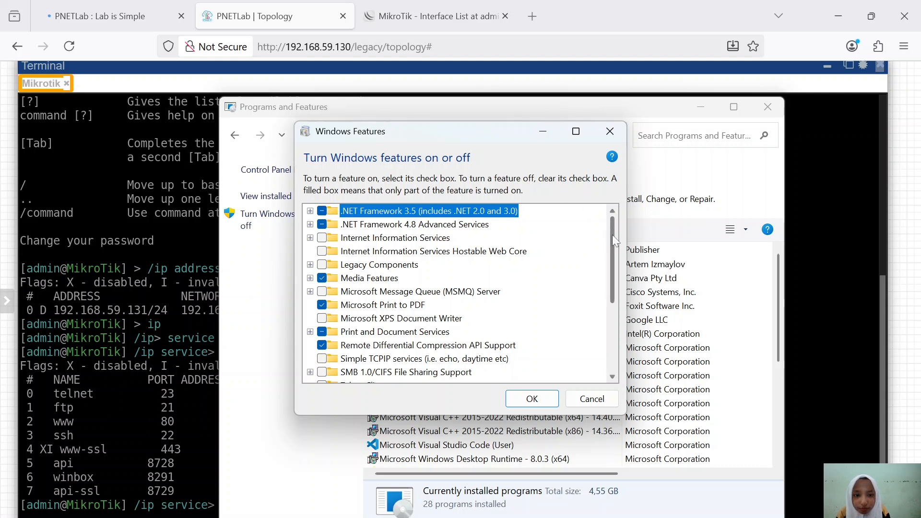
pyautogui.moveTo(613, 236); pyautogui.dragTo(627, 370)
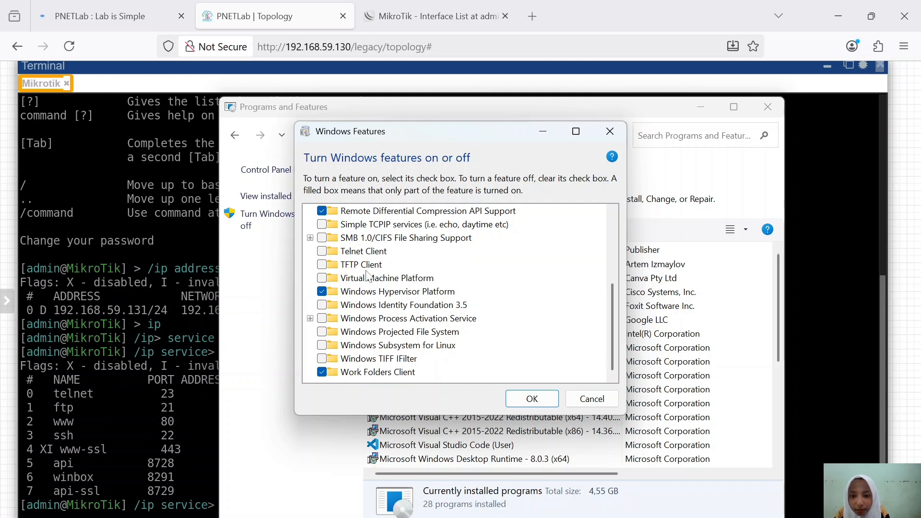
pyautogui.click(320, 252)
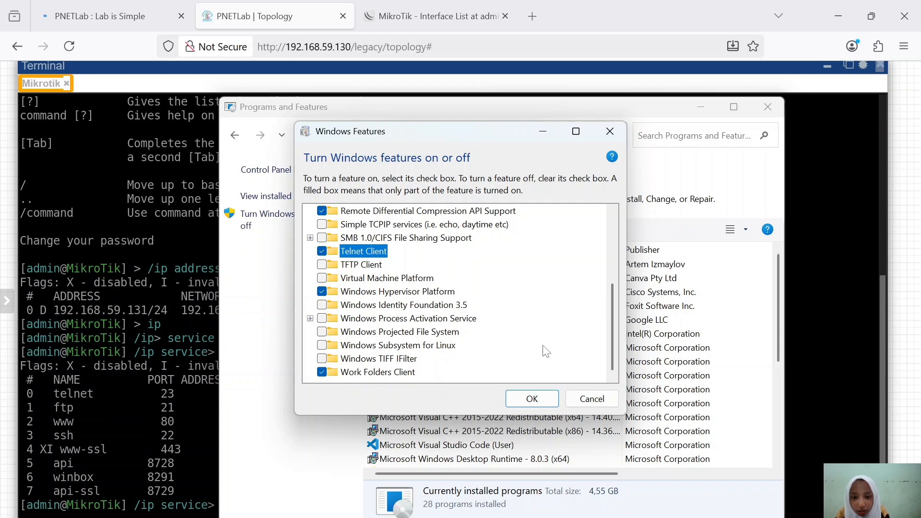
pyautogui.click(532, 399)
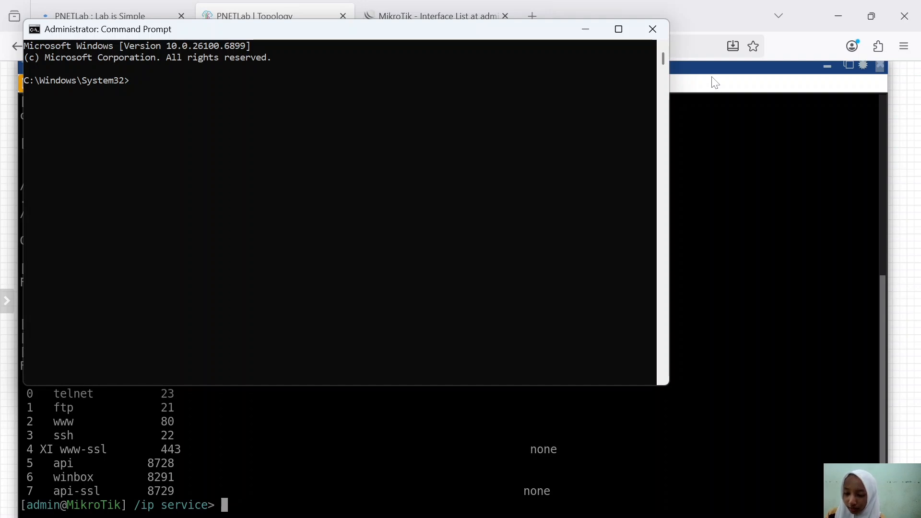
# Step: Run telnet in the Command Prompt
pyautogui.write('telnet')
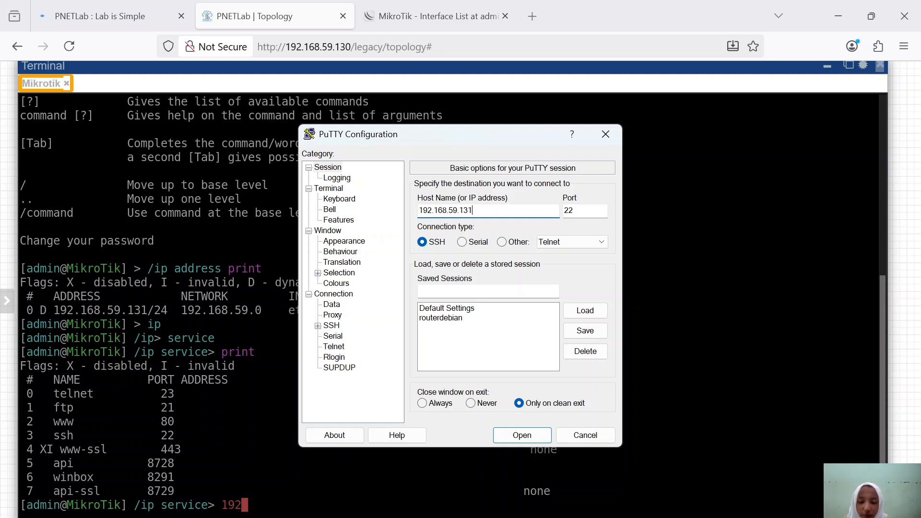
# Step: Open the SSH session to 192.168.59.131, log in as admin and skip the new-password prompt
pyautogui.press('Return')
pyautogui.write('admin')
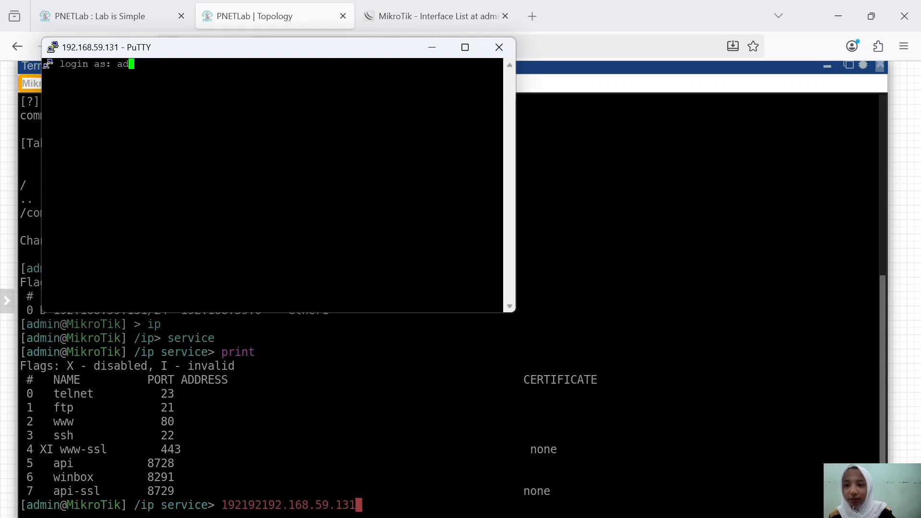
pyautogui.press('Return')
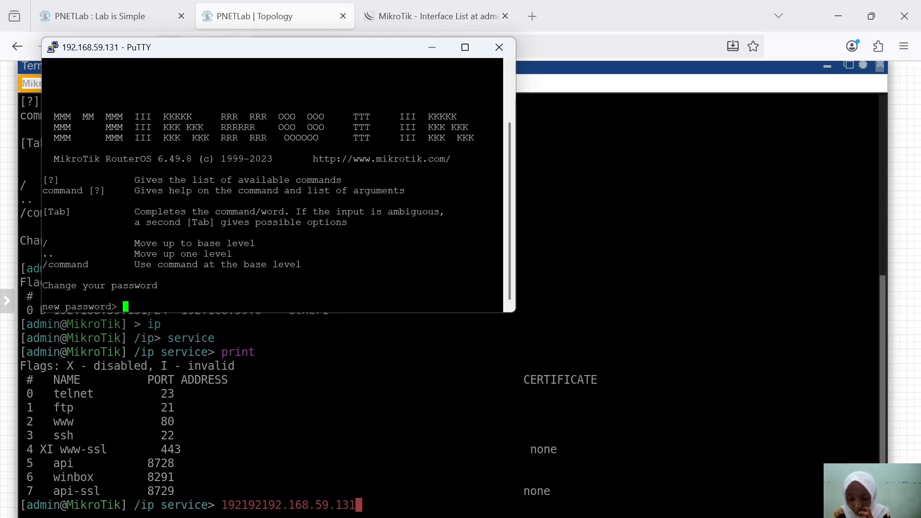
pyautogui.press('Return')
pyautogui.press('Return')
pyautogui.press('Return')
pyautogui.press('Return')
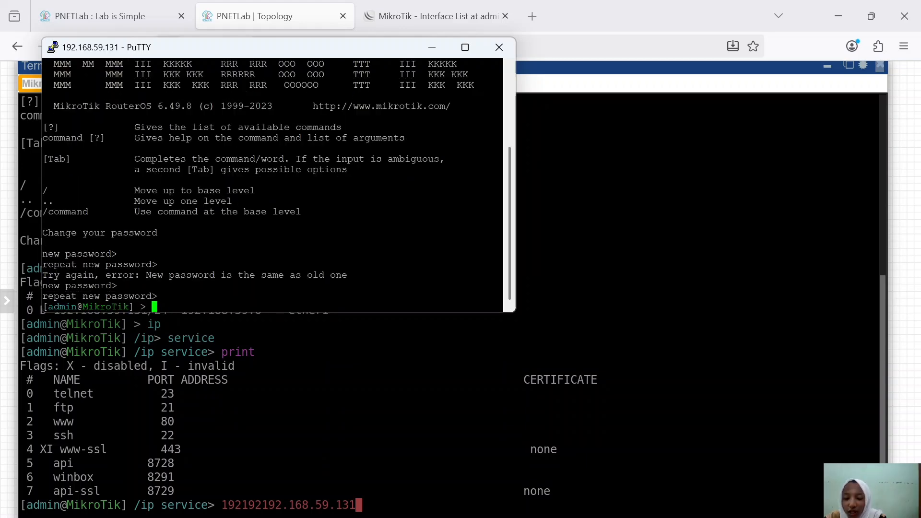